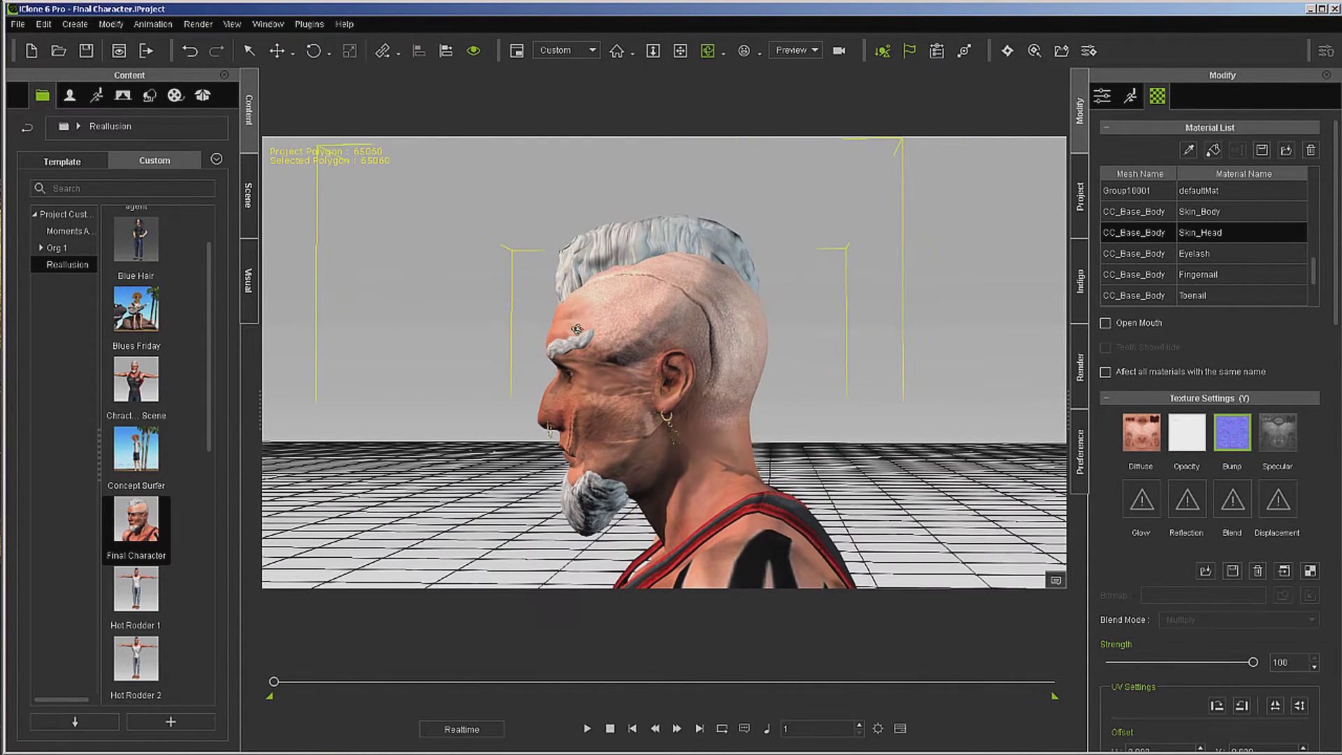
Step: Orbit toward the back of the head and pick the Skin_Head material on the model
left_click_drag(832, 312, 891, 319)
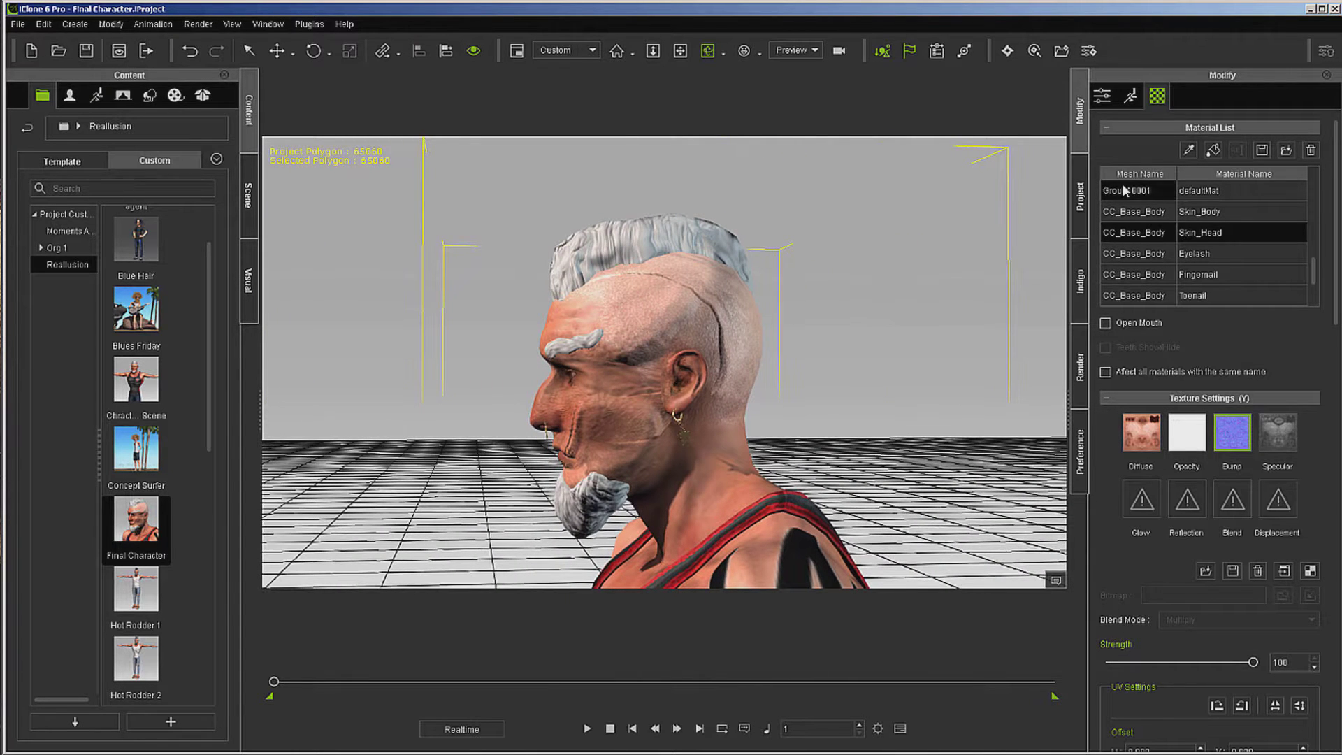
left_click(1190, 150)
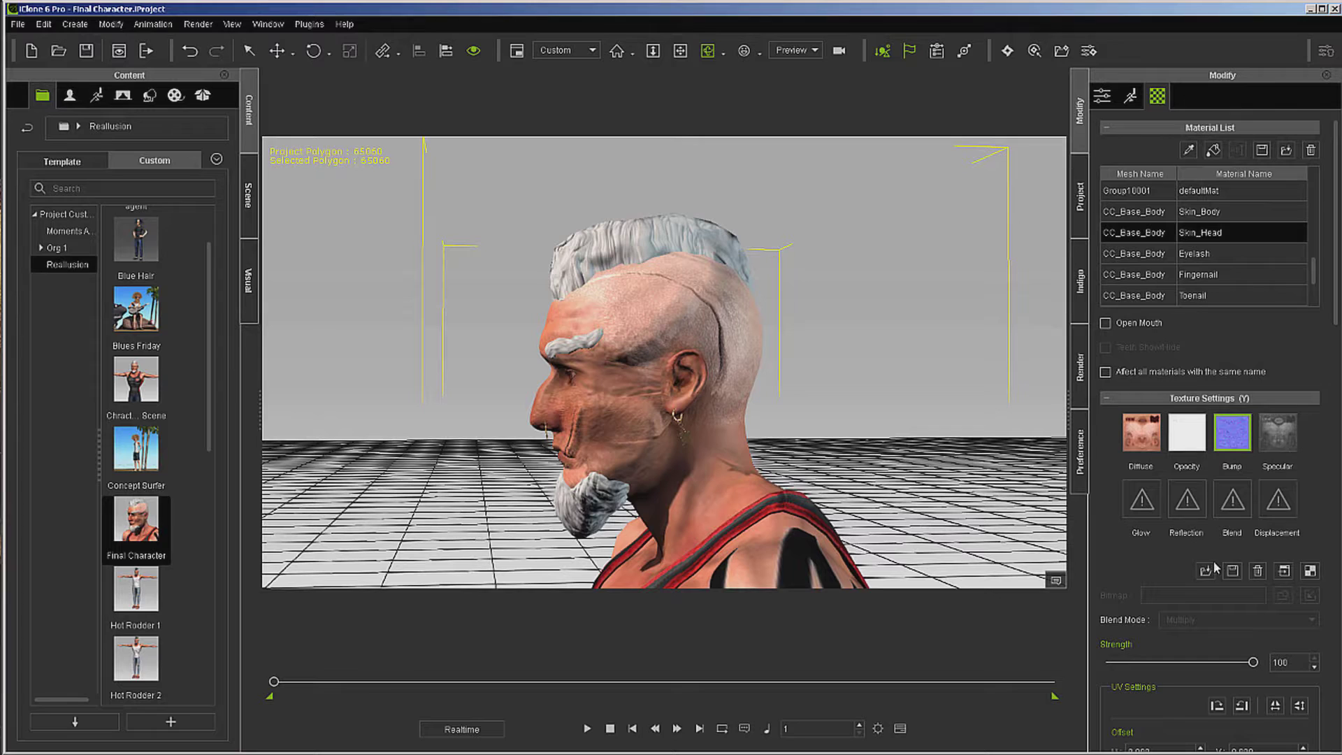
Step: Launch the head bump texture in Photoshop and close the toenail, fingernail and eyelash UV references
left_click(1283, 570)
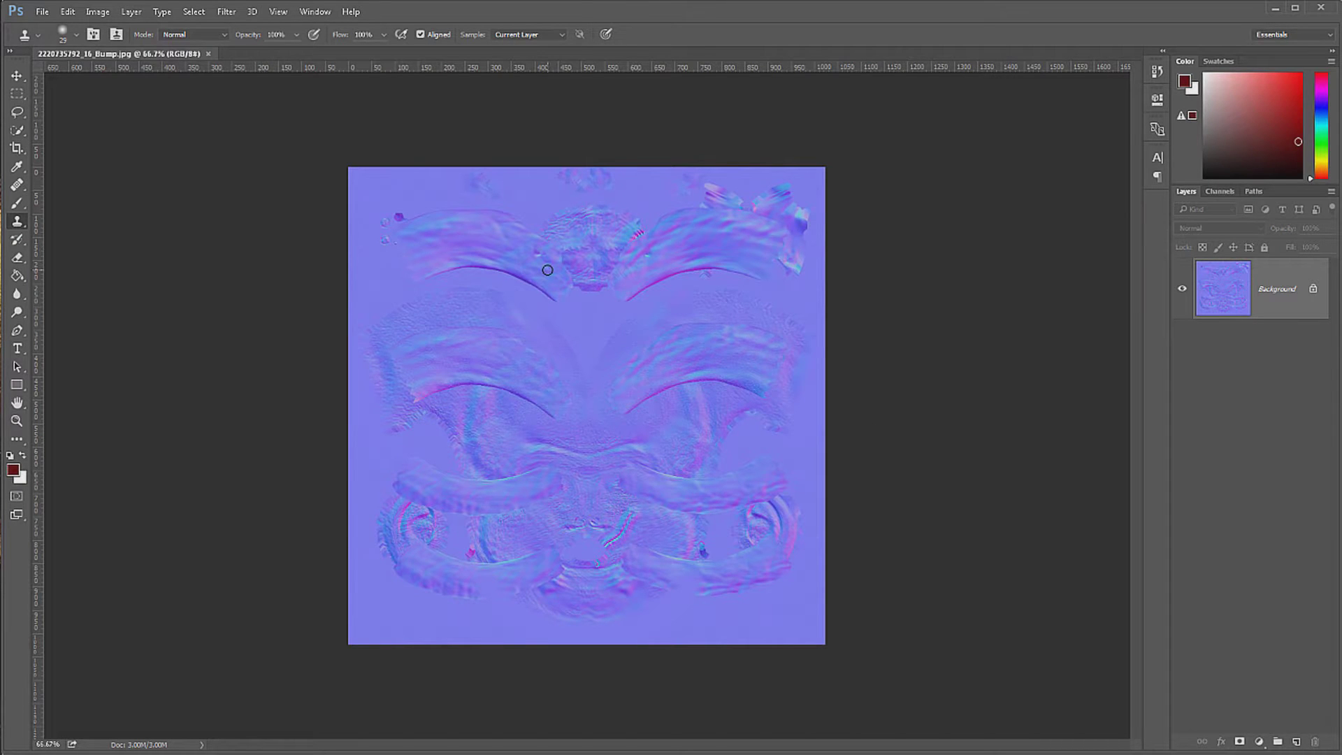
key("alt+Tab")
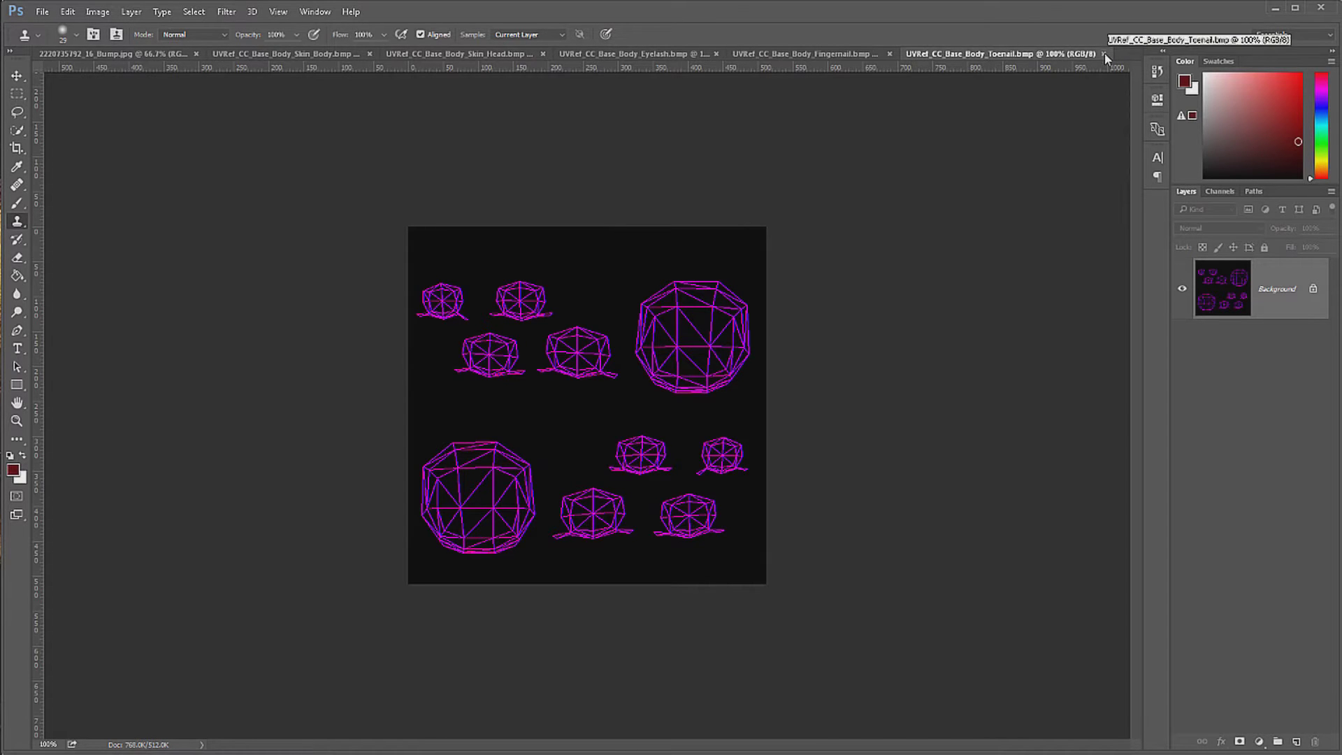
left_click(1103, 54)
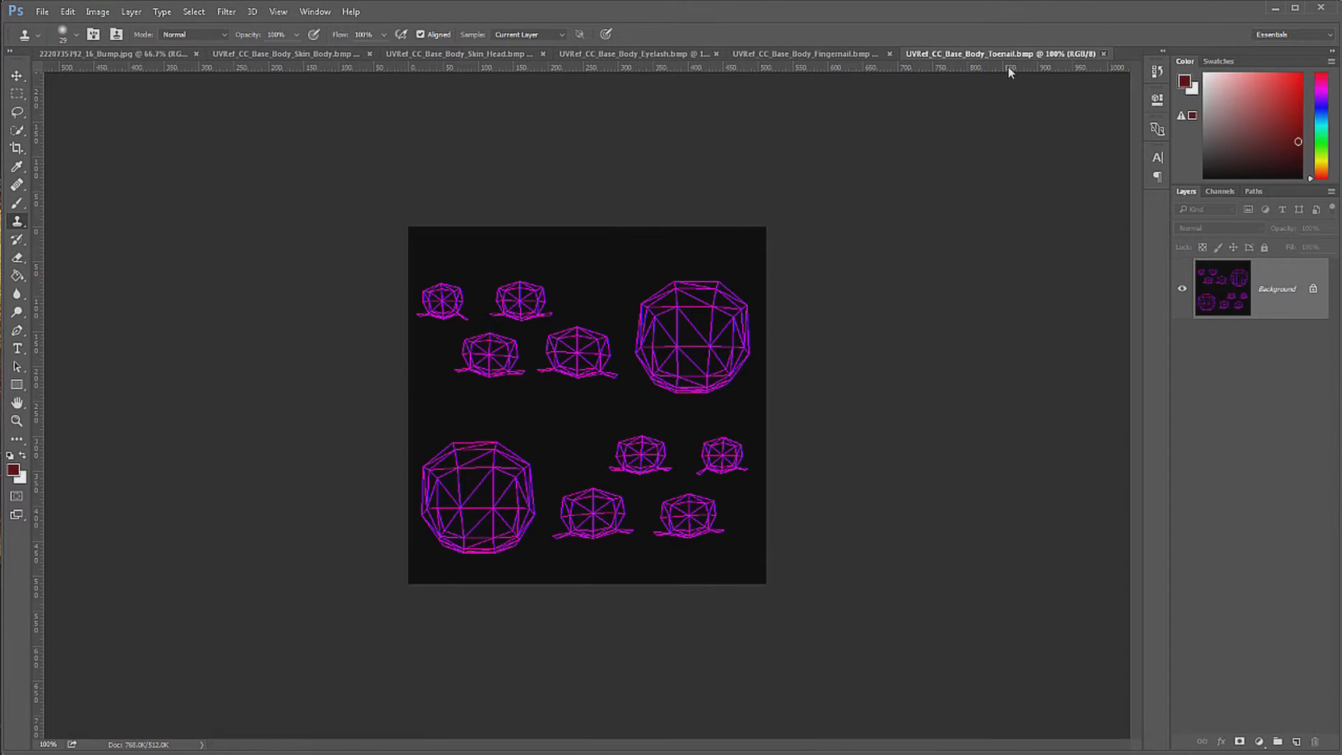
left_click(1095, 54)
left_click(873, 53)
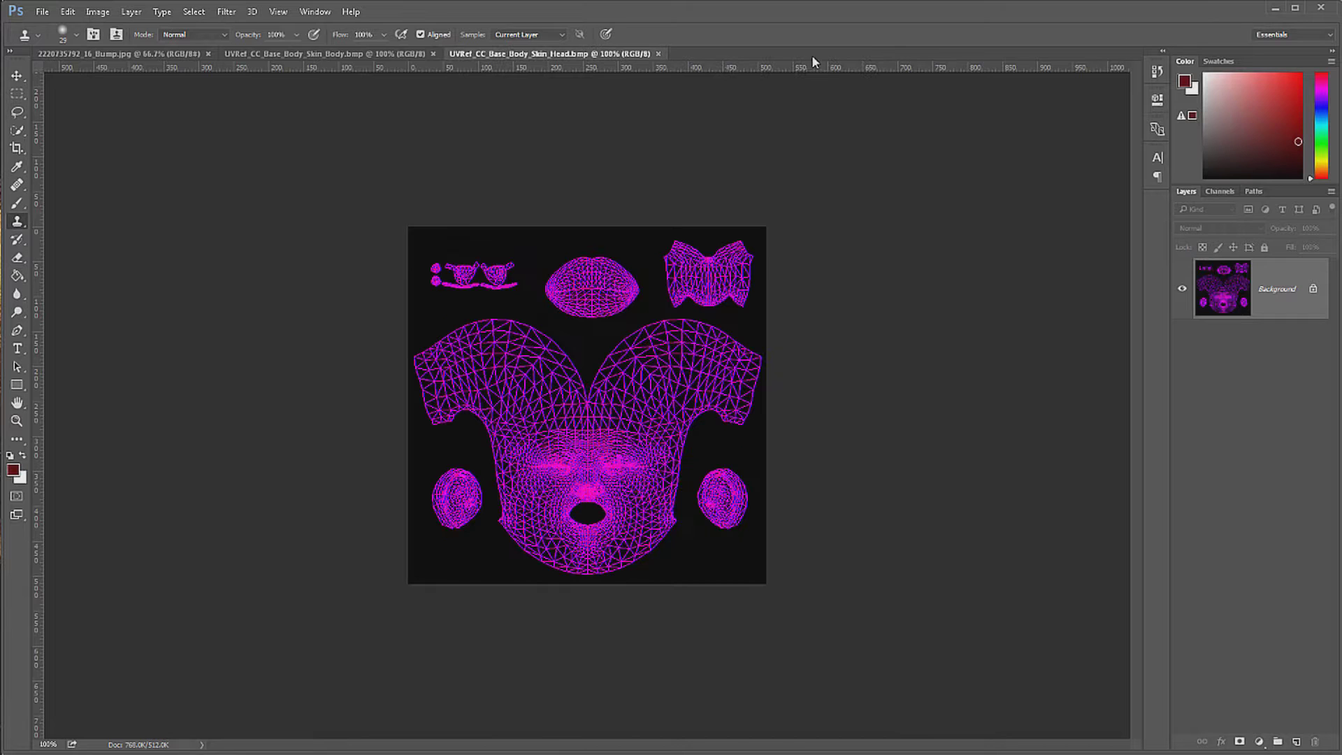
Step: Close the body UV reference and select all of the head UV wireframe
left_click(428, 52)
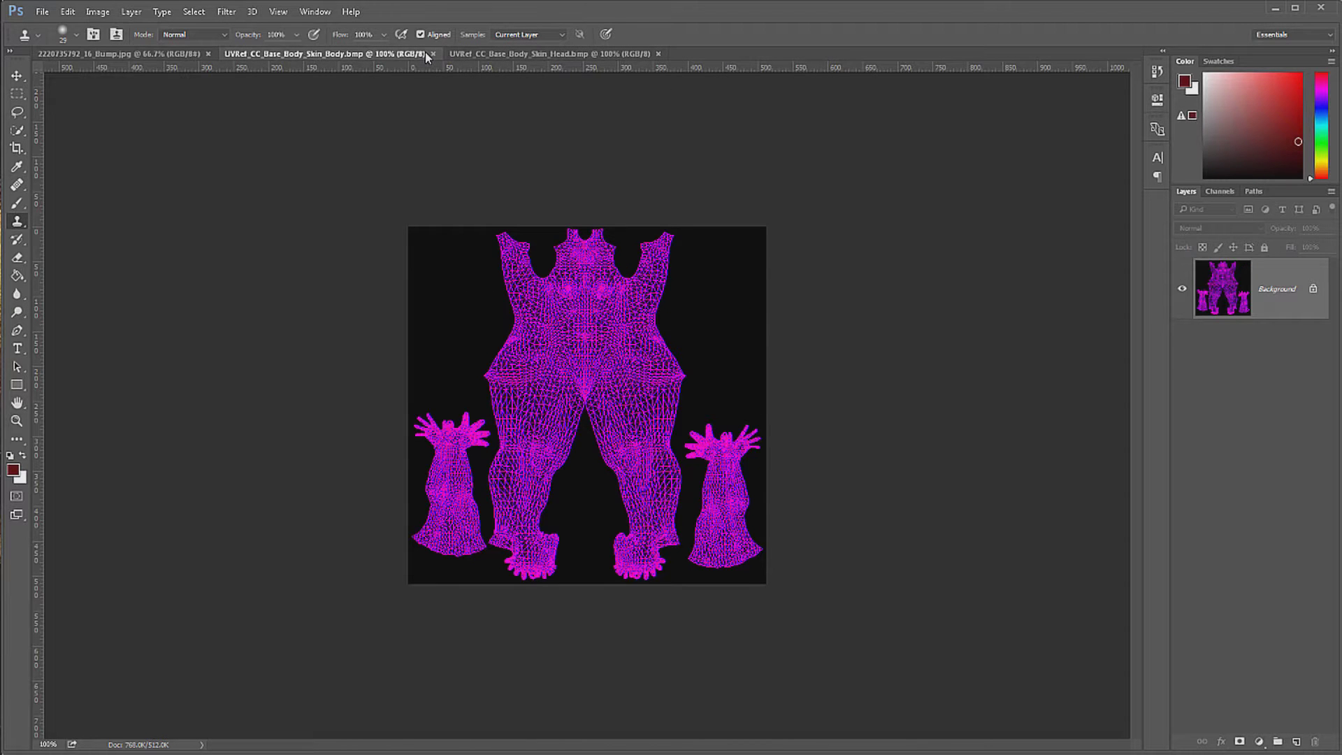
left_click(434, 54)
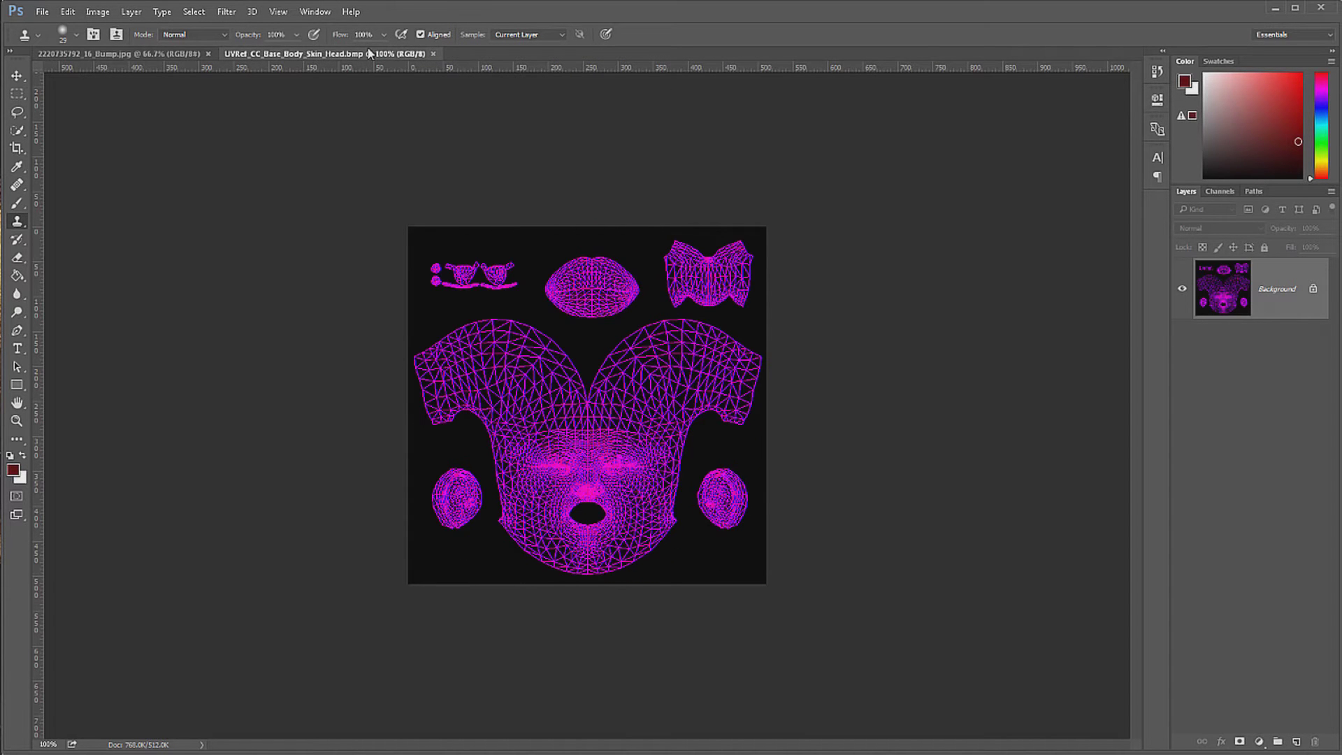
left_click(196, 12)
left_click(203, 29)
Step: Paste the head UV wireframe onto the bump normal map, scaled to cover the whole canvas
key("ctrl+c")
left_click(187, 53)
key("ctrl+v")
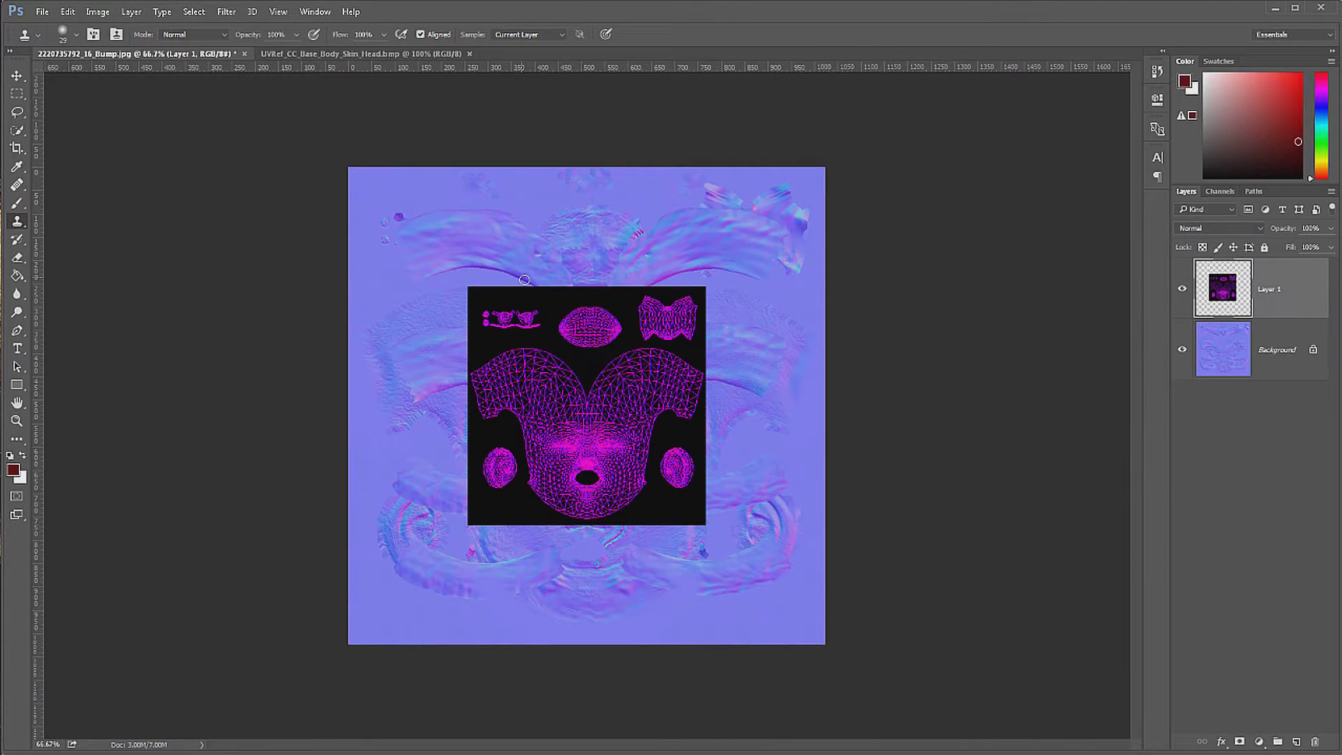
key("ctrl+t")
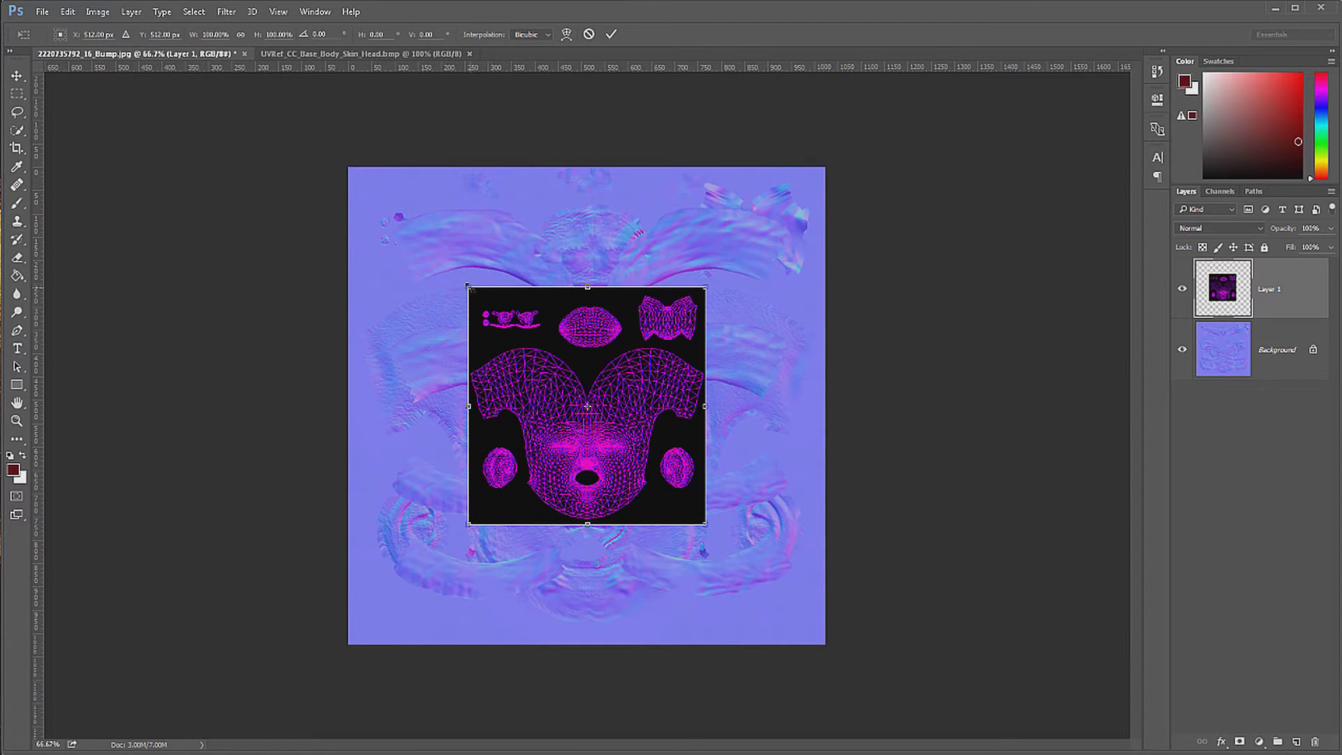
left_click_drag(463, 275, 370, 150)
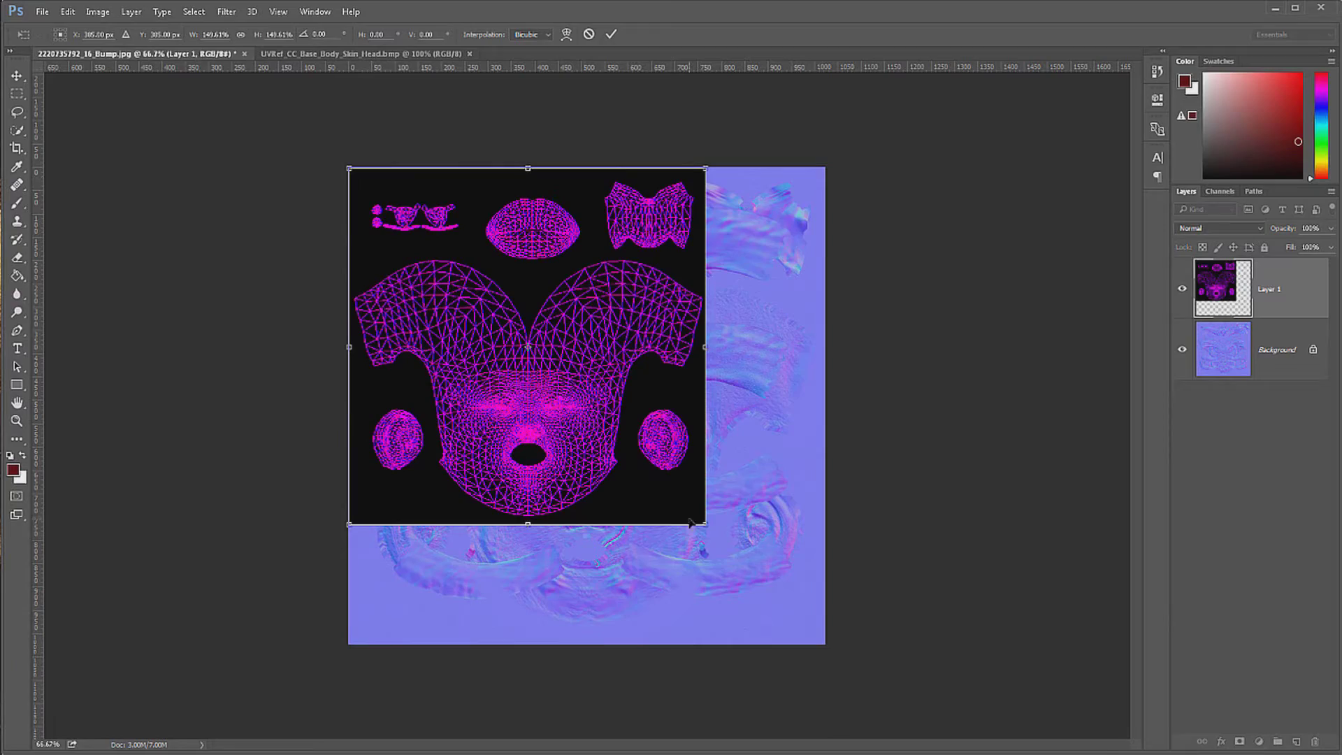
left_click_drag(704, 525, 802, 668)
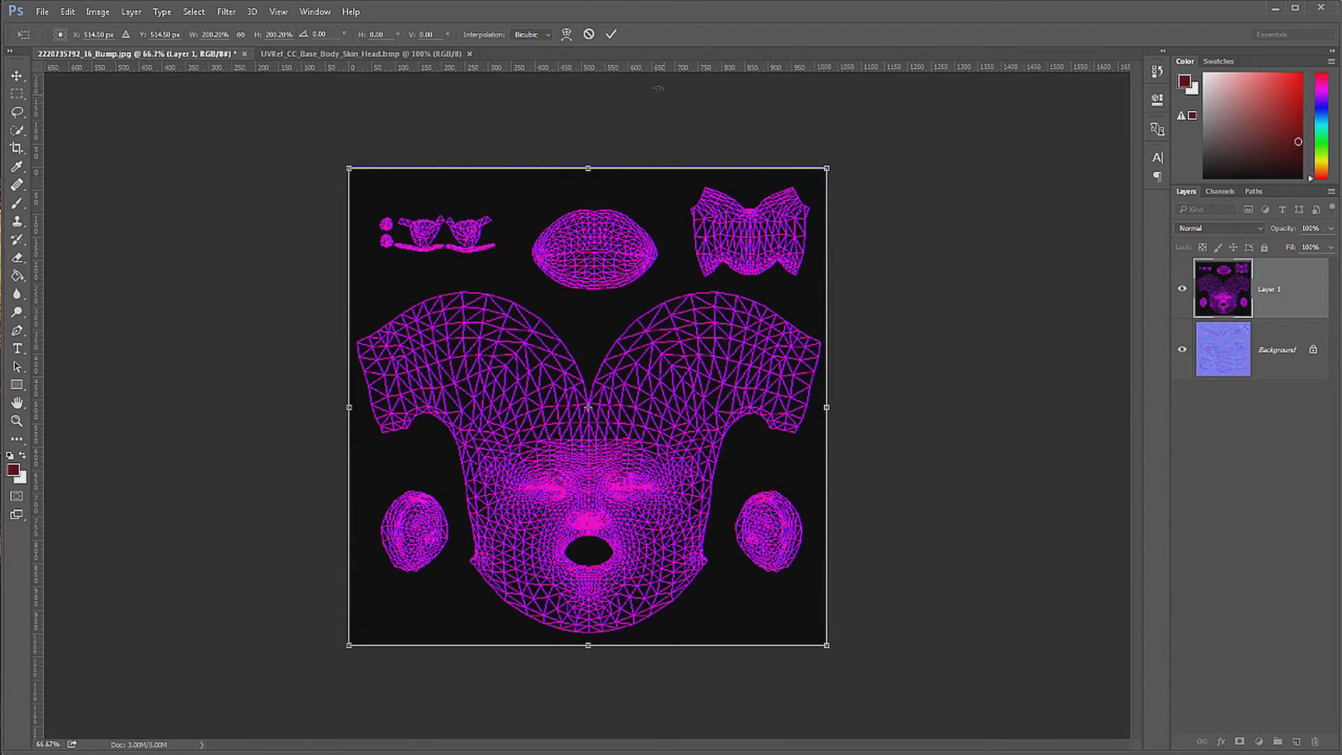
left_click(610, 34)
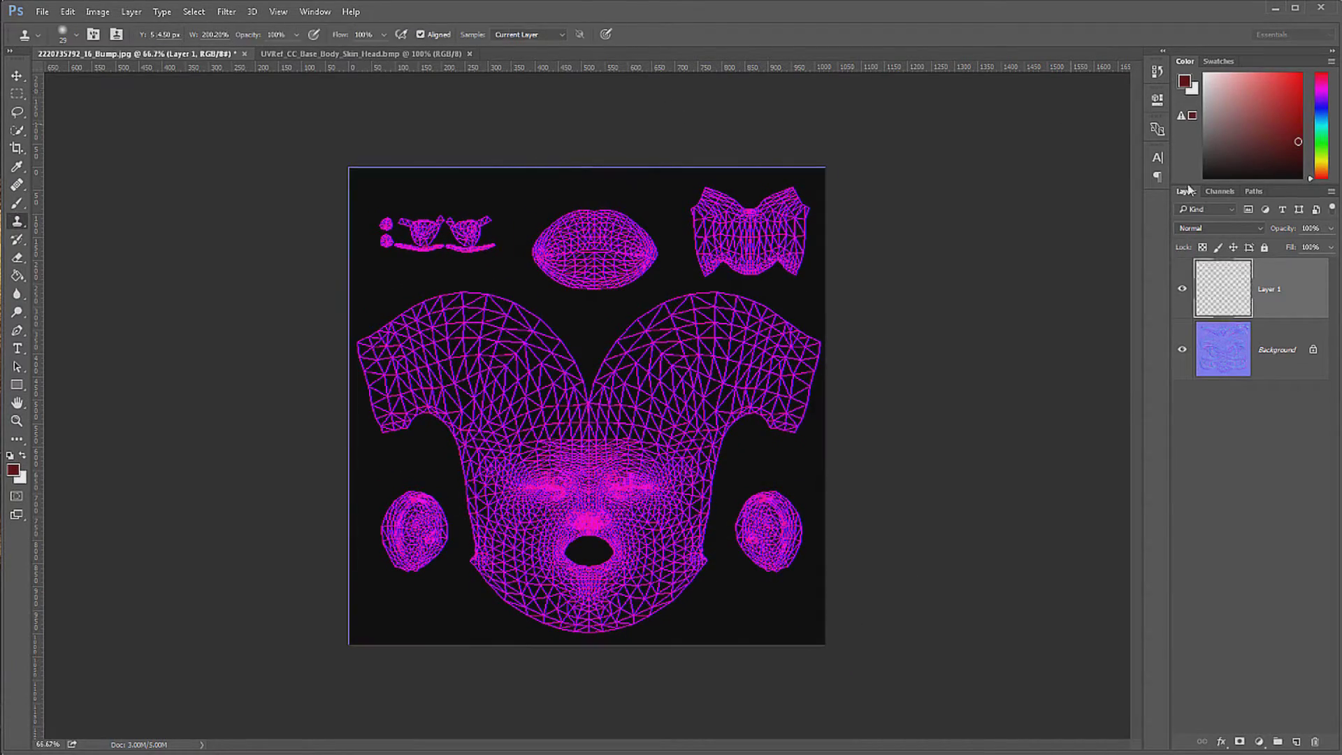
Step: Lower the wireframe layer's opacity to 21% and duplicate the Background layer
left_click(1331, 230)
left_click_drag(1329, 249, 1279, 249)
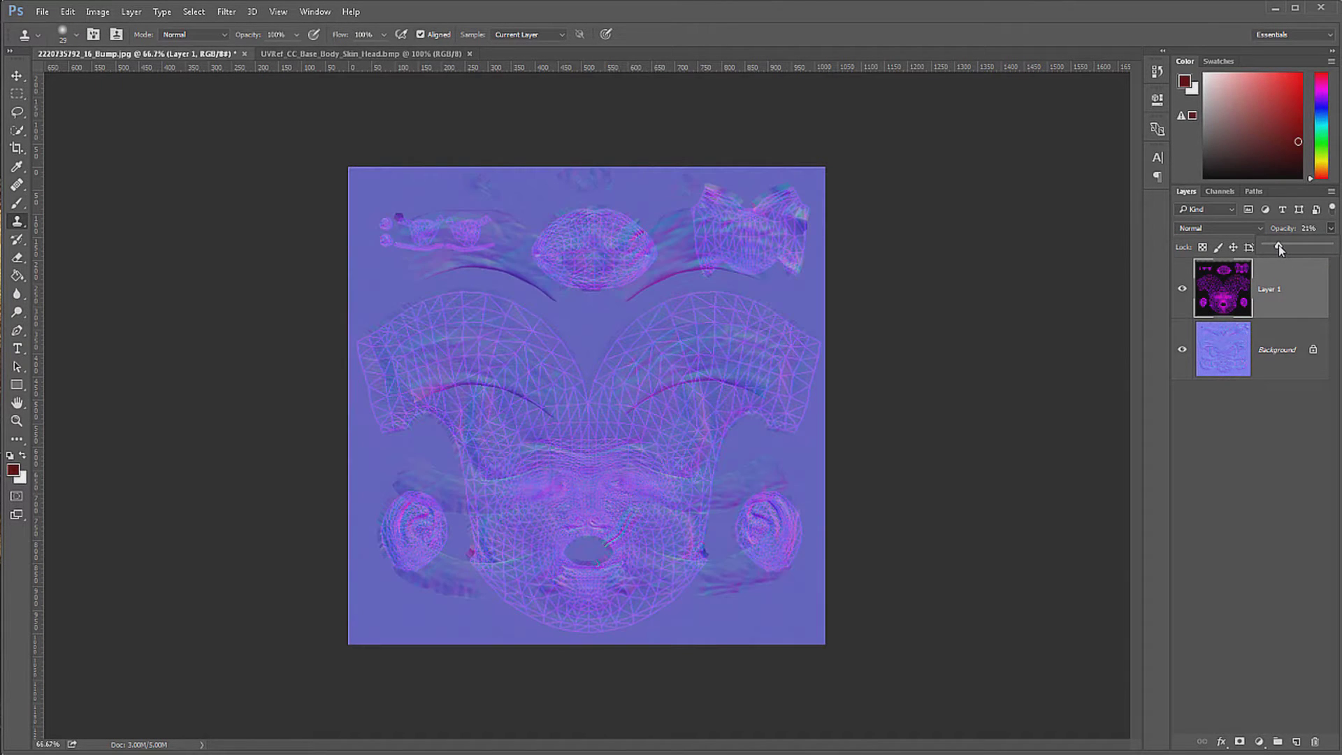
left_click(1305, 321)
left_click(1290, 357)
left_click_drag(1289, 360, 1294, 743)
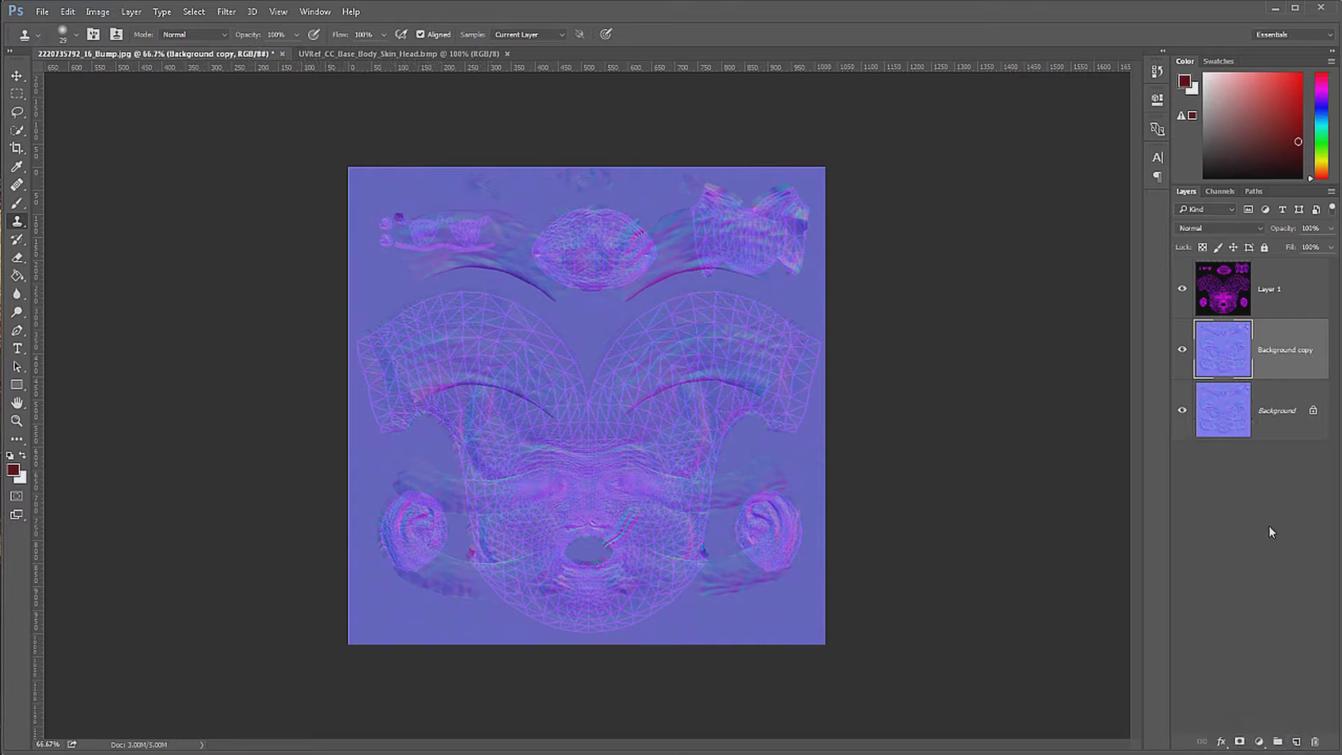
Step: Hide the Background and wireframe layers, then clone-stamp over the dark ridge artifacts on Background copy
left_click(1184, 410)
left_click(1182, 289)
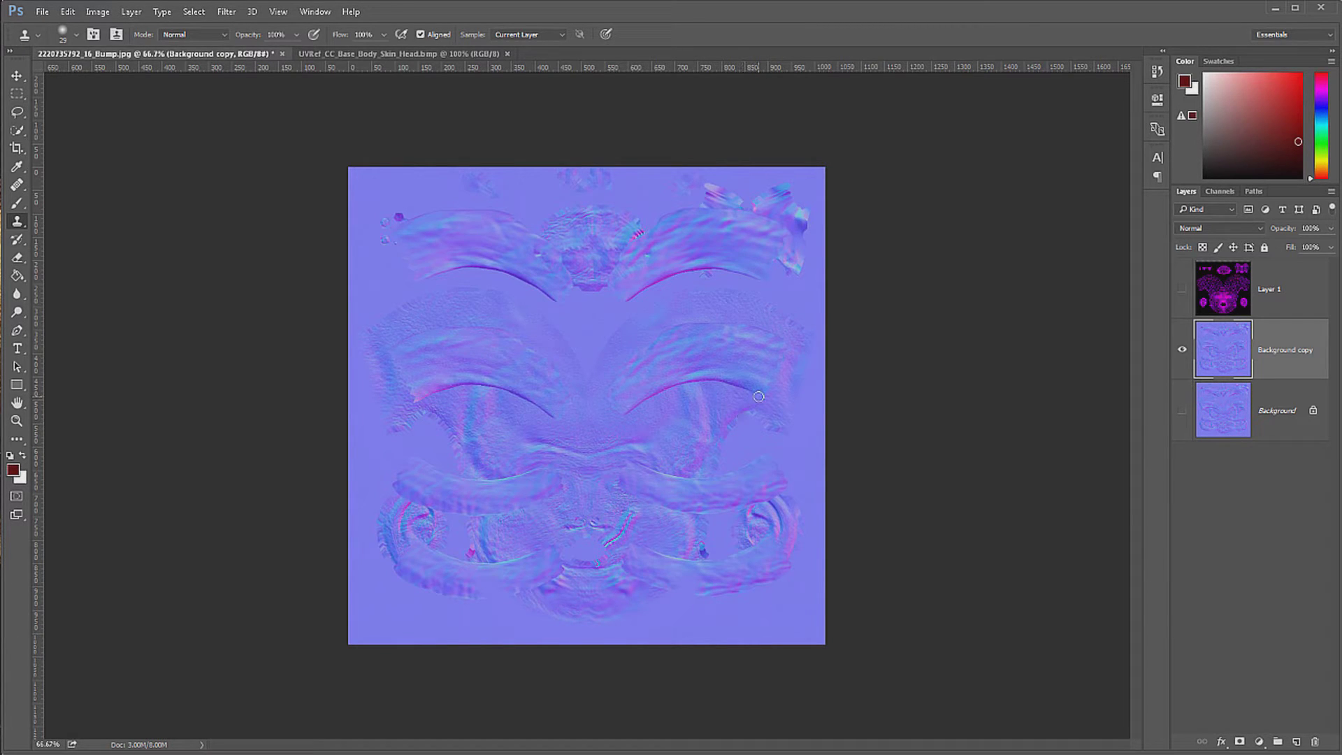
mouse_move(732, 386)
left_mouse_down()
mouse_move(658, 388)
mouse_move(629, 410)
left_mouse_up()
left_click_drag(440, 392, 470, 388)
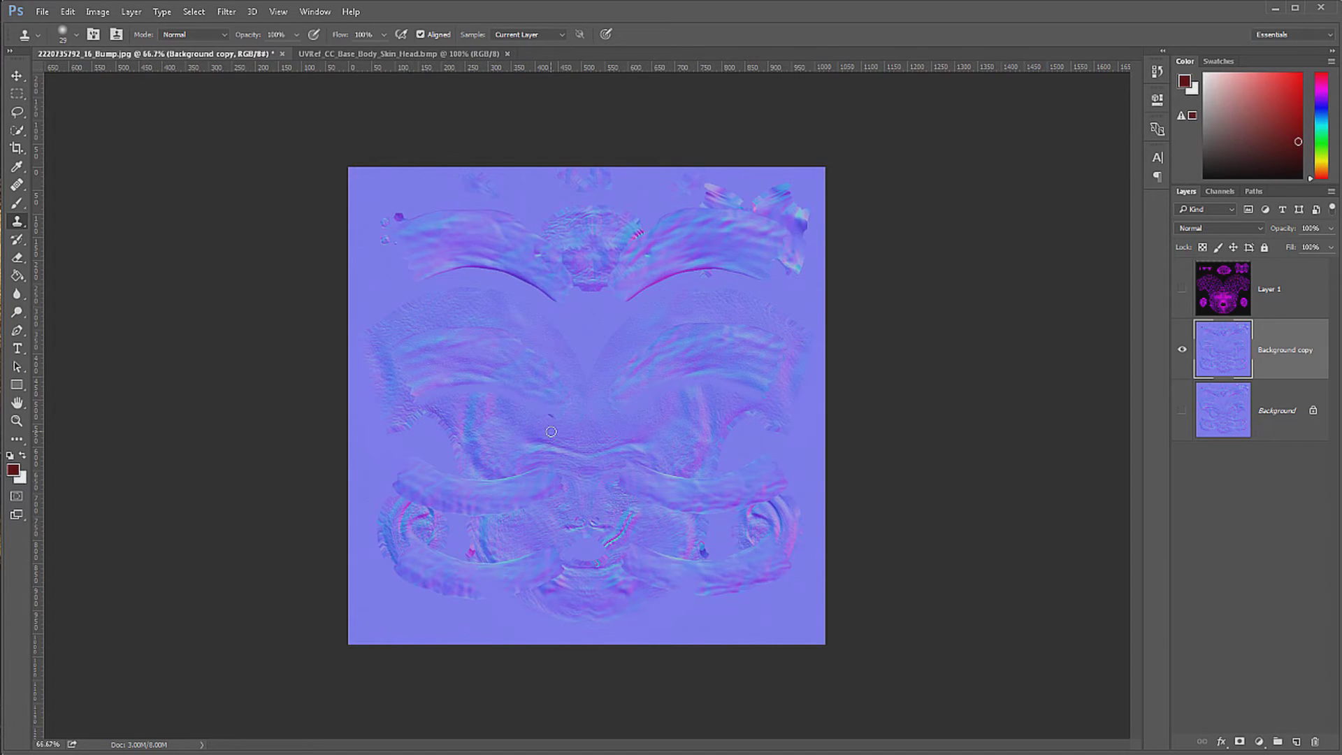
left_click_drag(549, 413, 554, 416)
left_click_drag(660, 555, 648, 549)
key("alt+Tab")
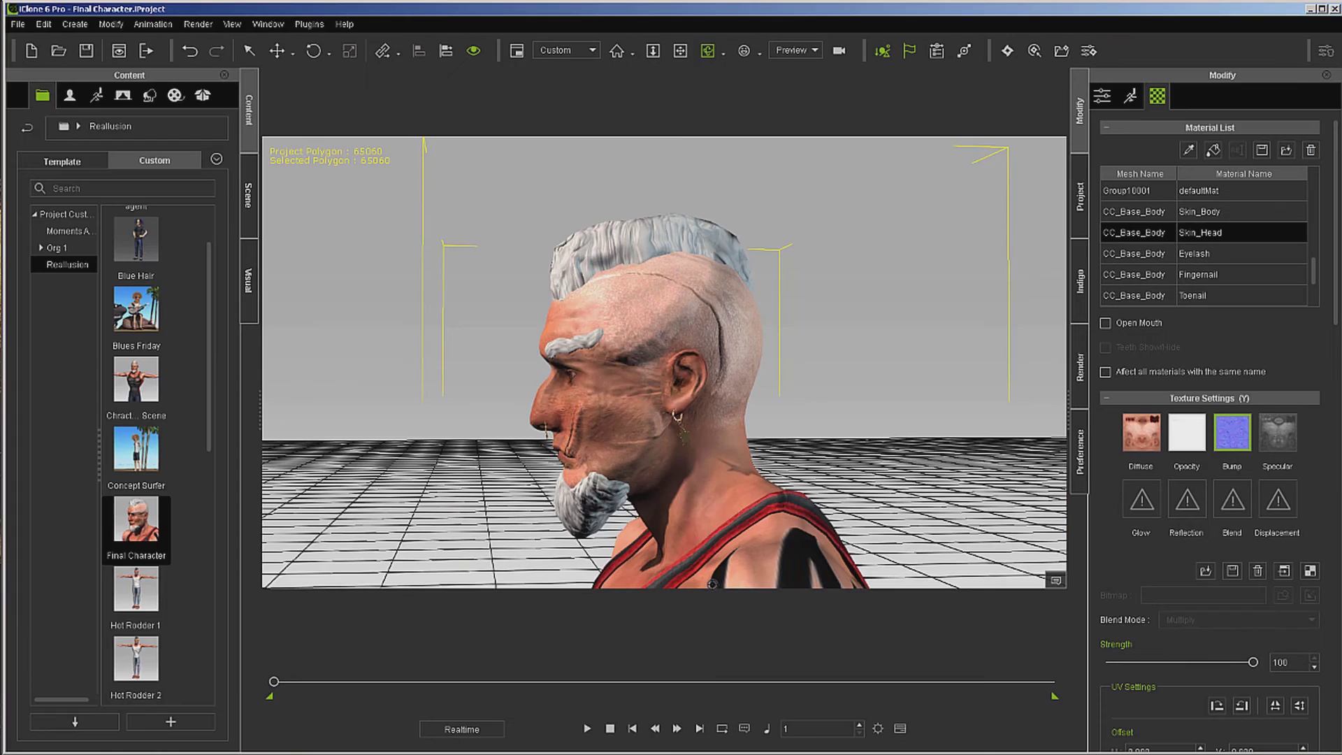
Step: Import correctedNormalb.jpg into the head's Bump slot as a normal map
double_click(1234, 443)
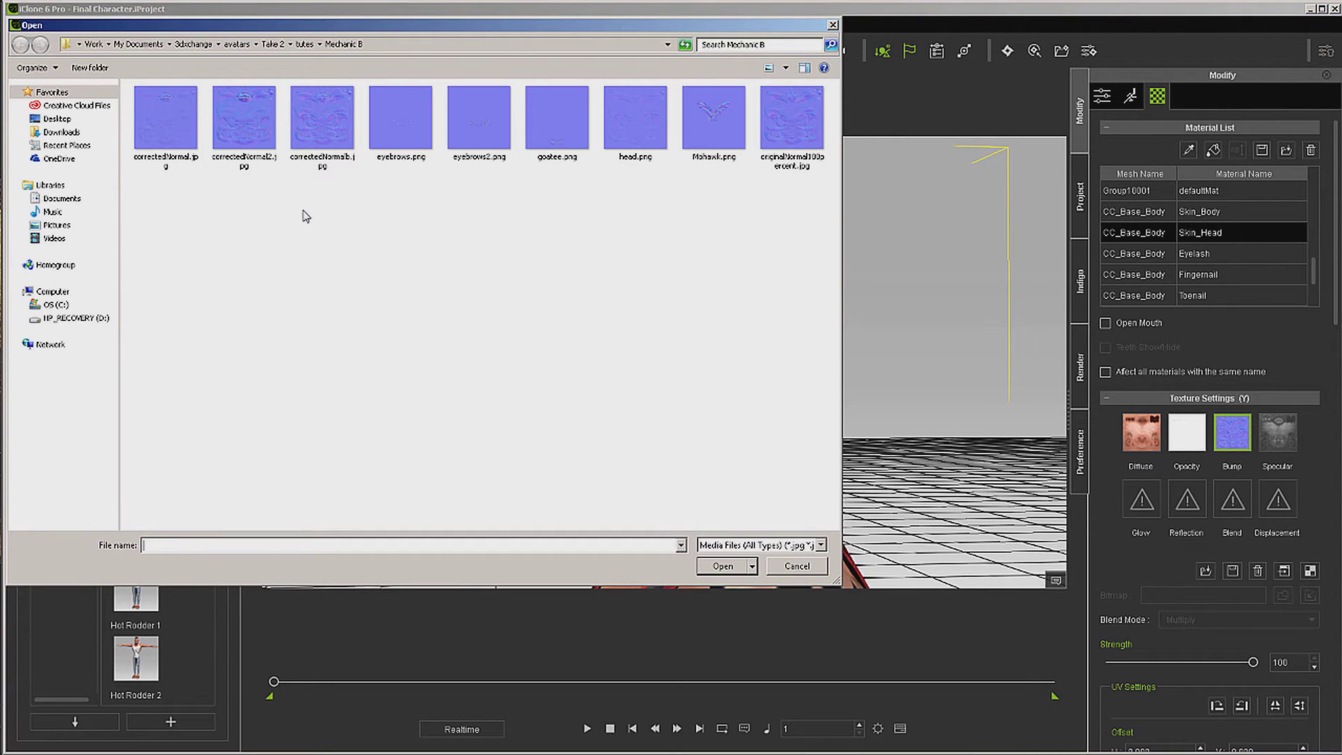
double_click(337, 140)
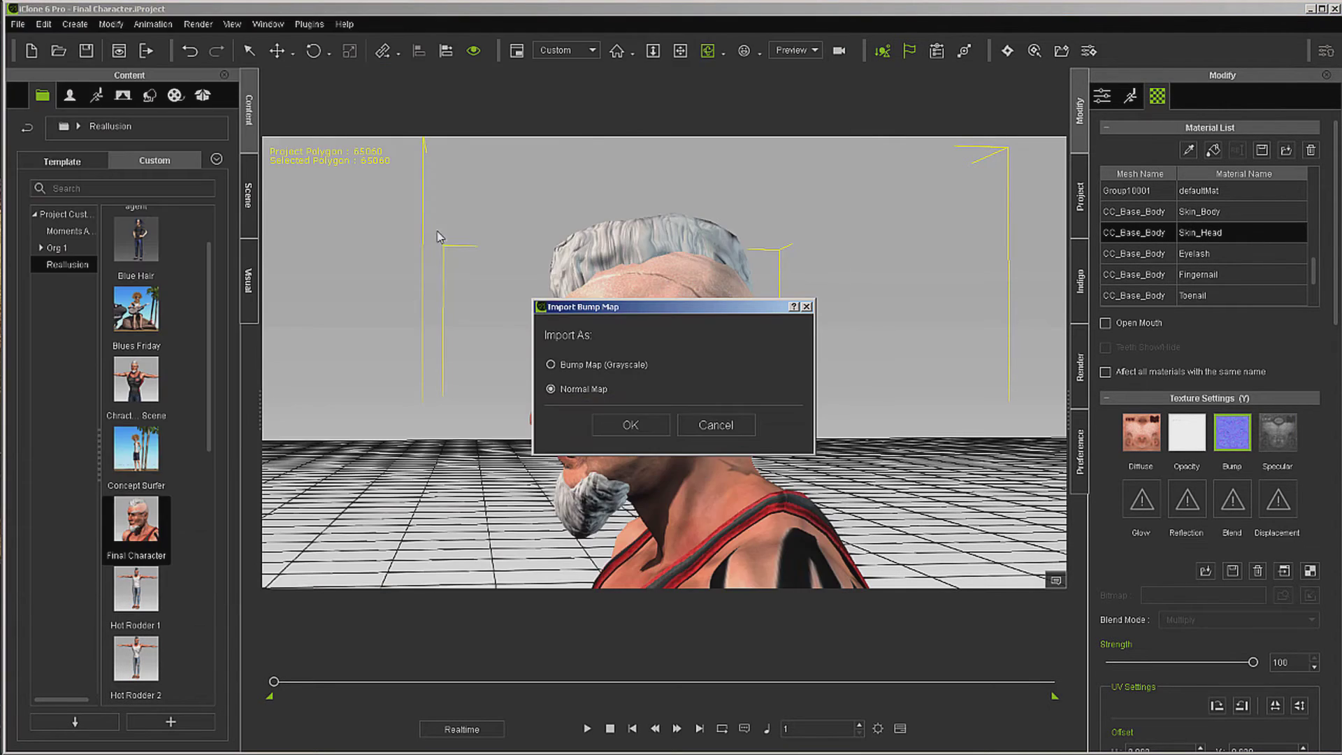
left_click(631, 419)
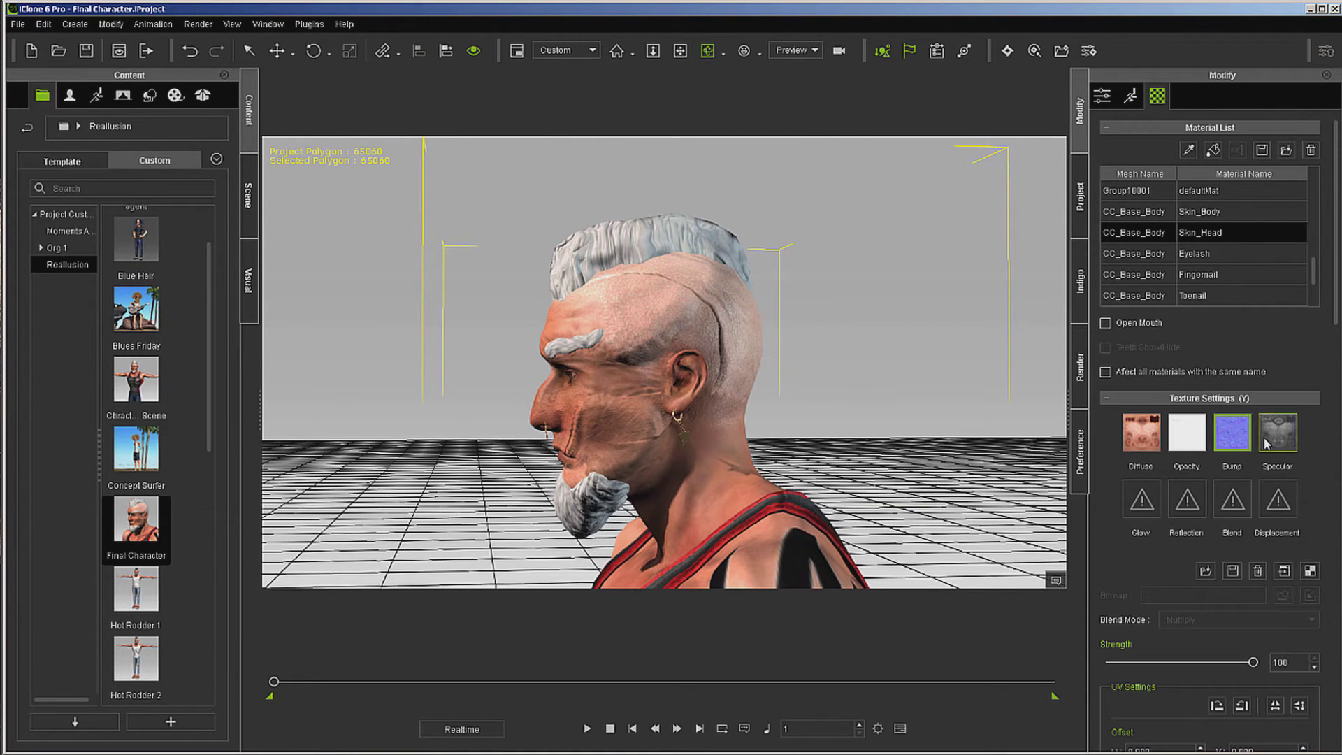
Step: Replace the bump texture with correctedNormal2.jpg, imported as a Normal Map
double_click(1232, 434)
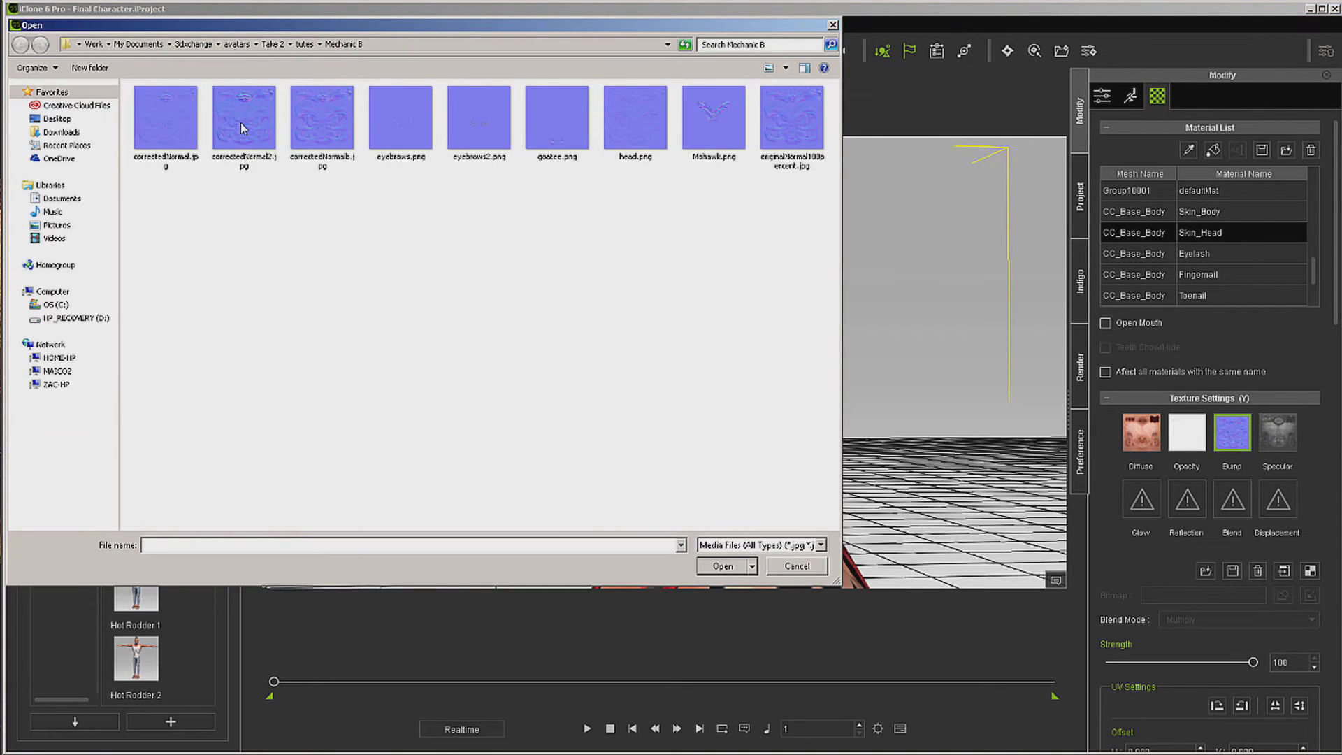
double_click(250, 132)
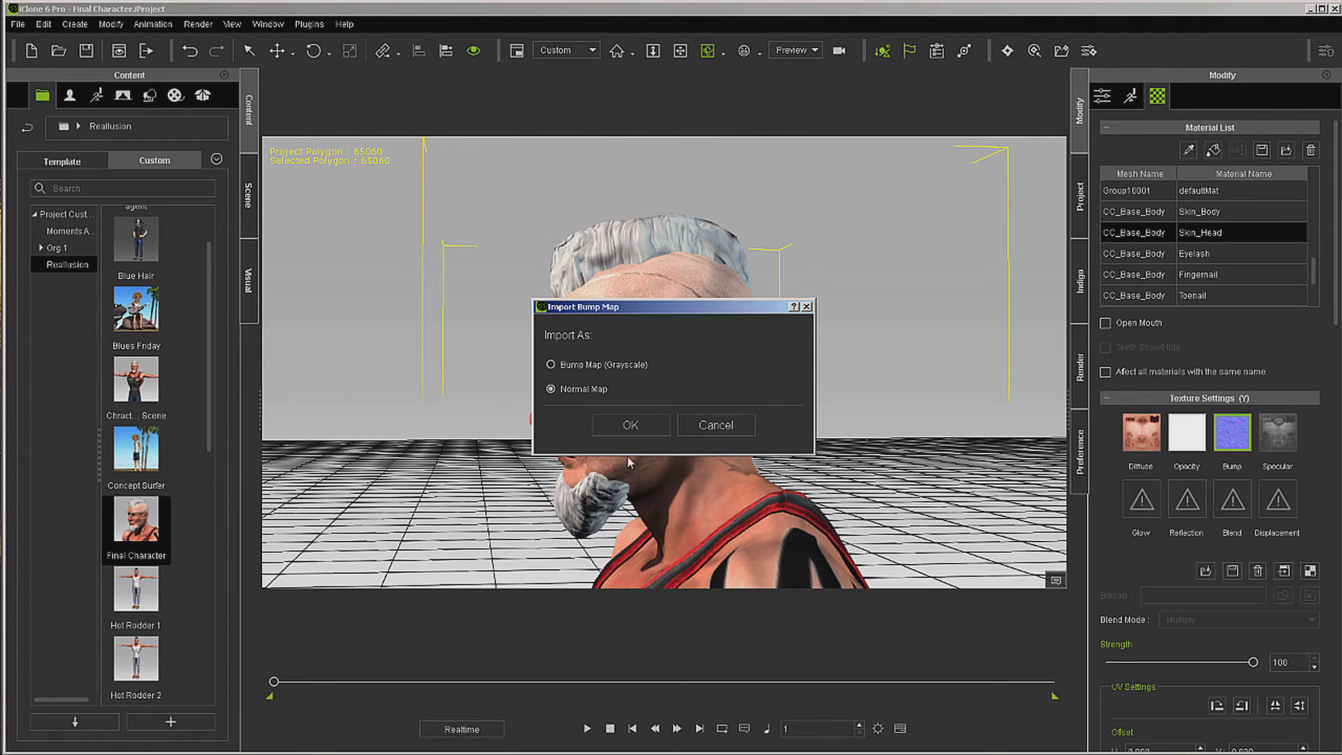
left_click(641, 422)
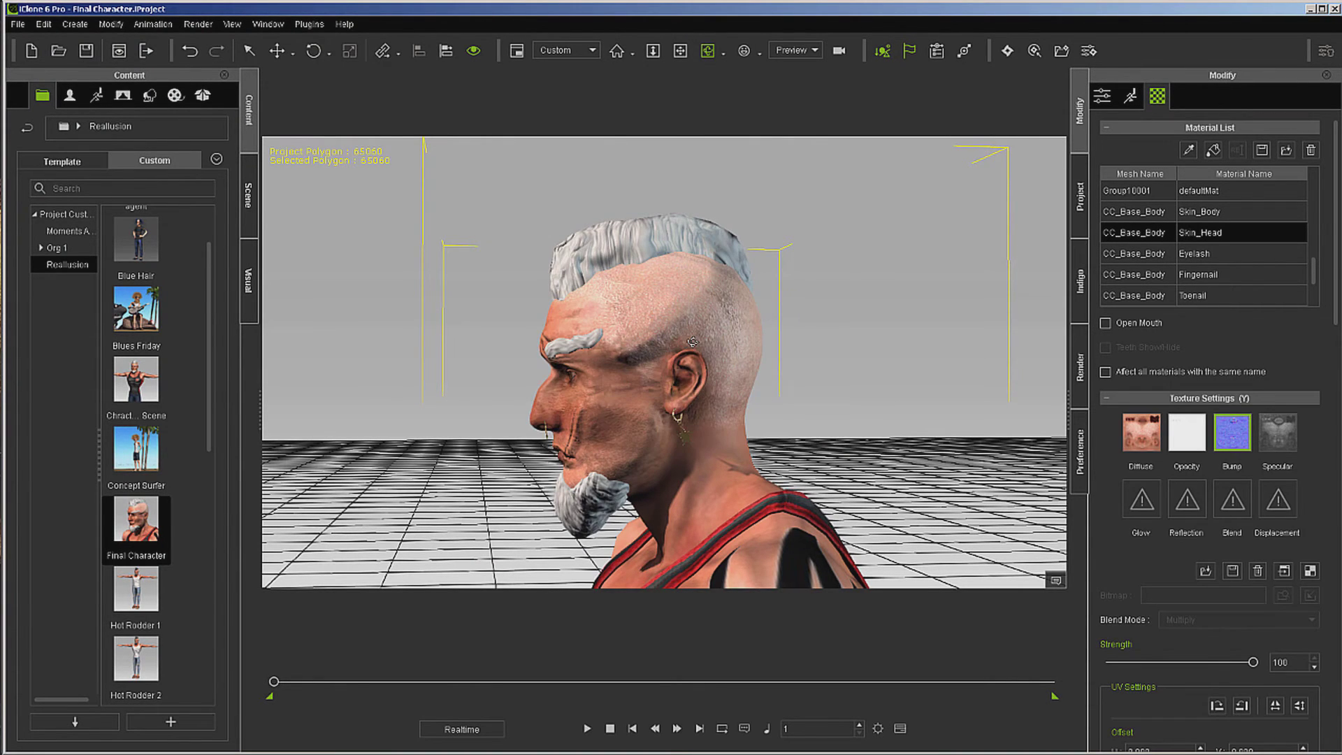
Step: Orbit around the head and compare bump strengths such as 38 and 70, leaving it at 100
left_click_drag(855, 309, 662, 306)
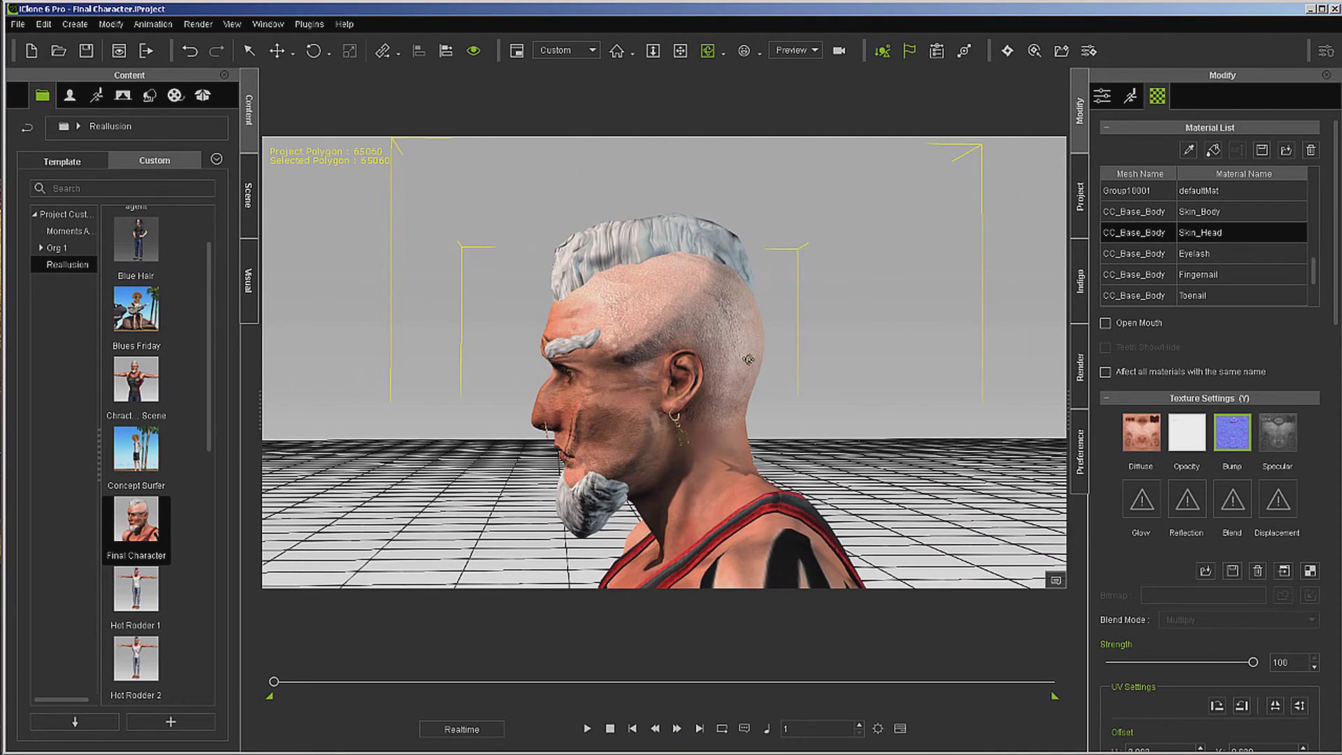
left_click_drag(690, 377, 657, 450)
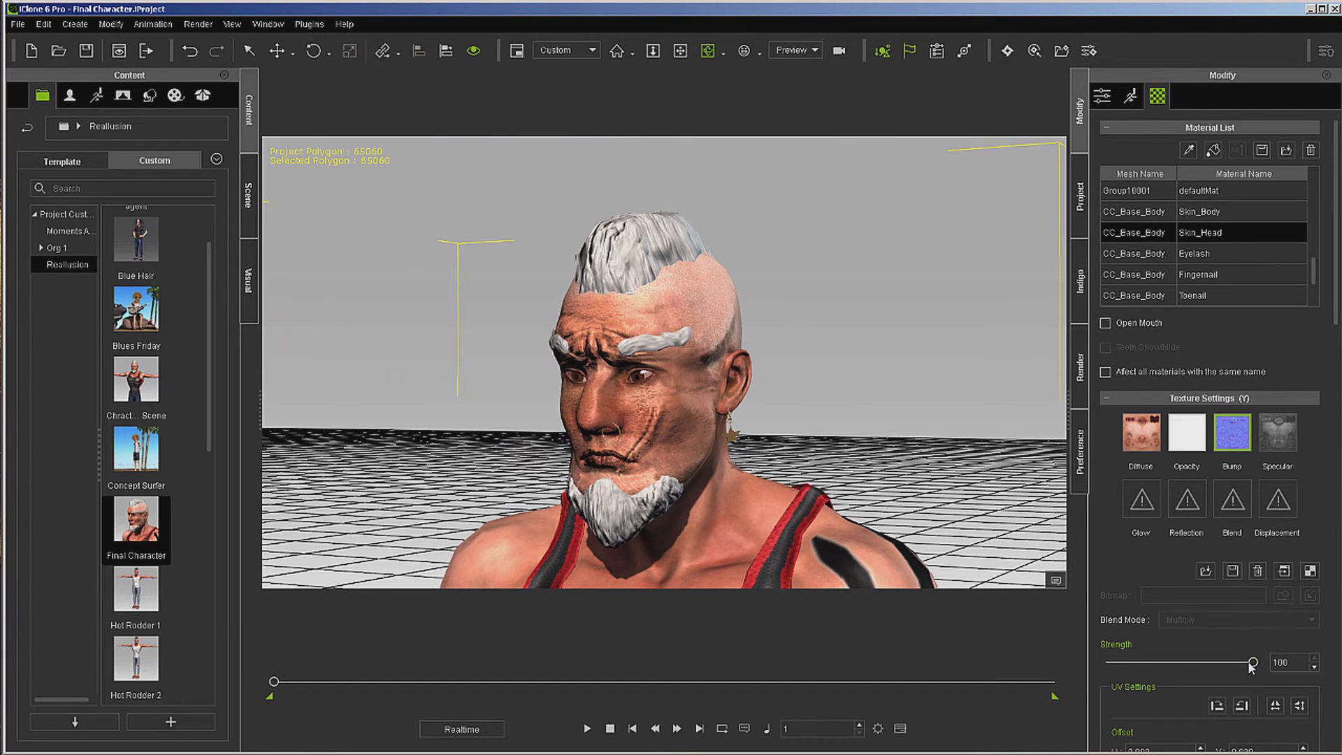
mouse_move(1253, 662)
left_mouse_down()
mouse_move(1184, 662)
mouse_move(1252, 663)
left_mouse_up()
left_click(1163, 662)
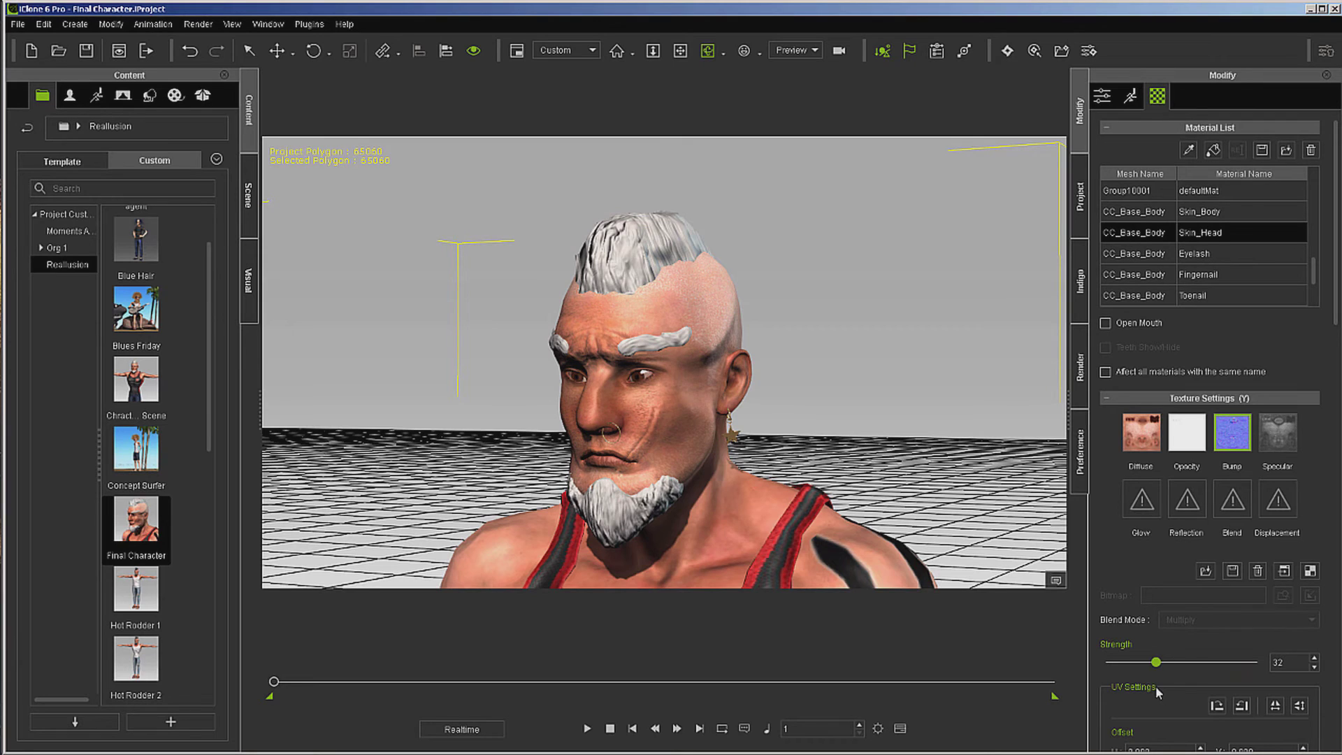
left_click_drag(1155, 661, 1253, 662)
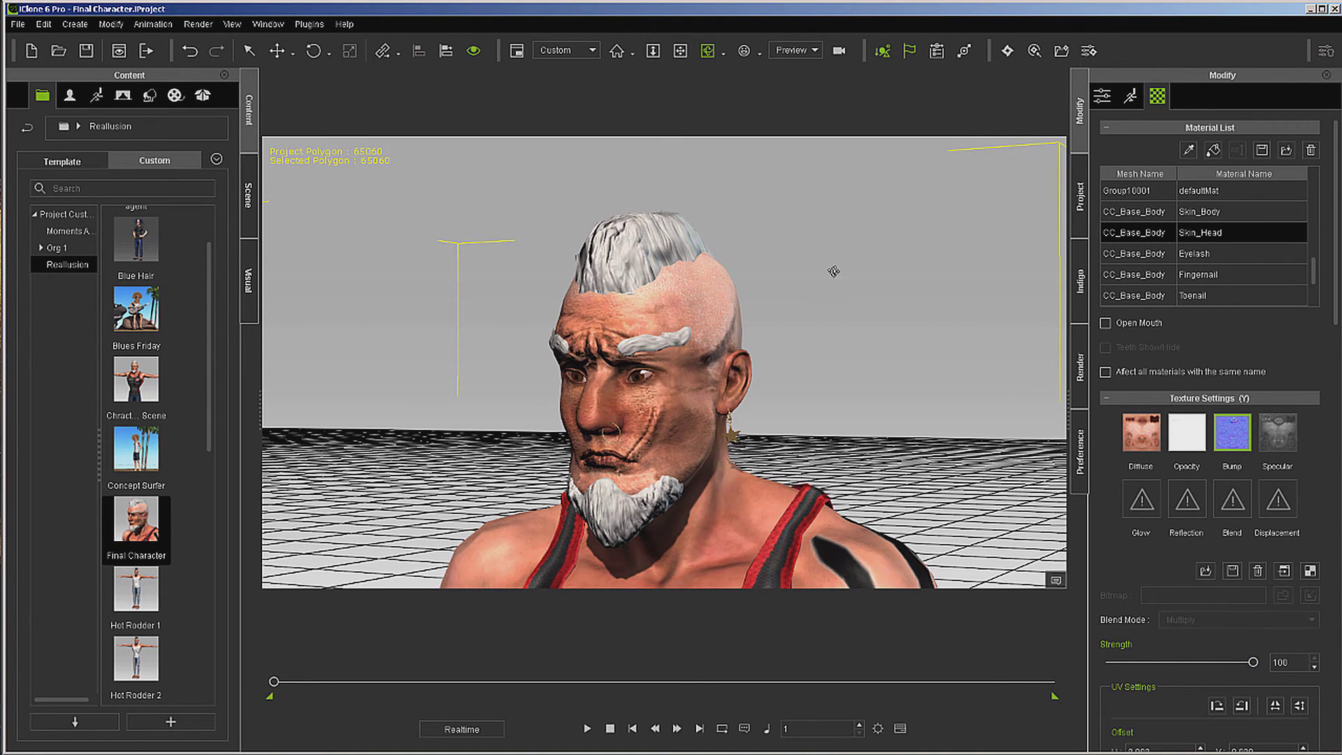
left_click_drag(833, 271, 975, 421)
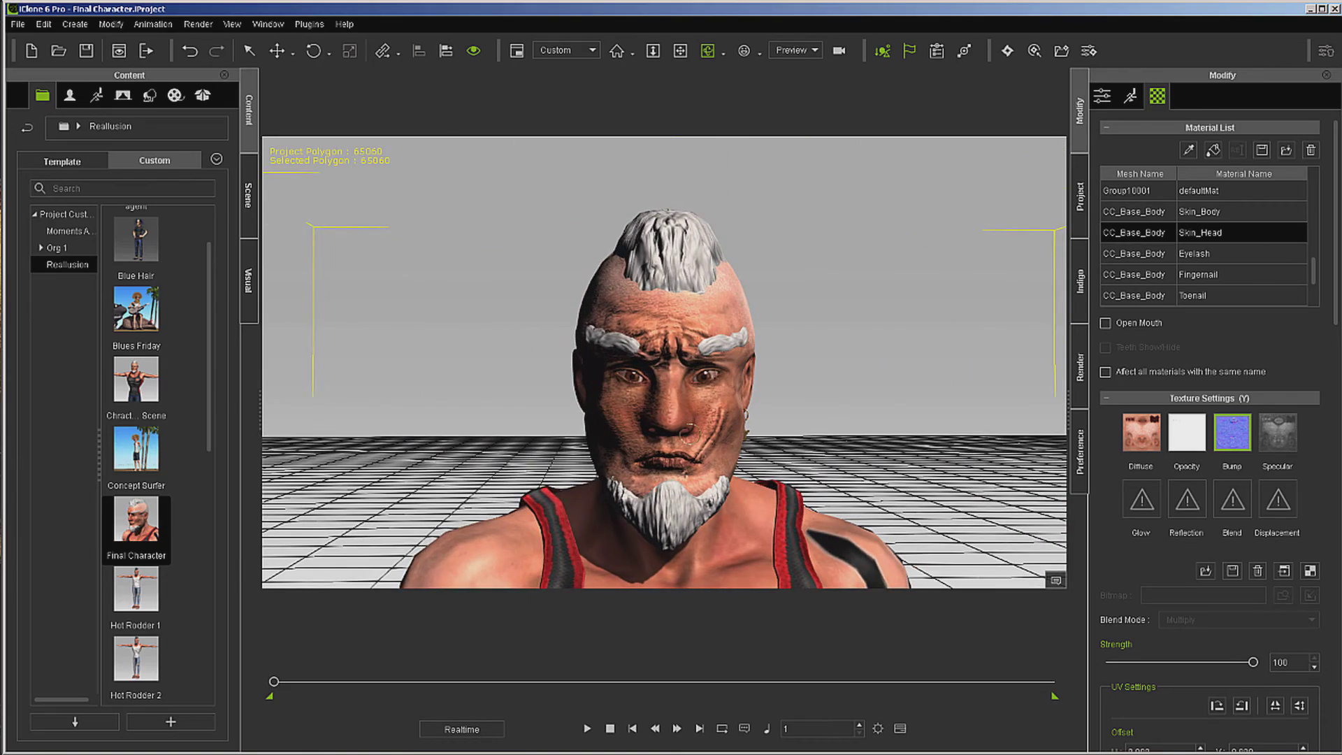